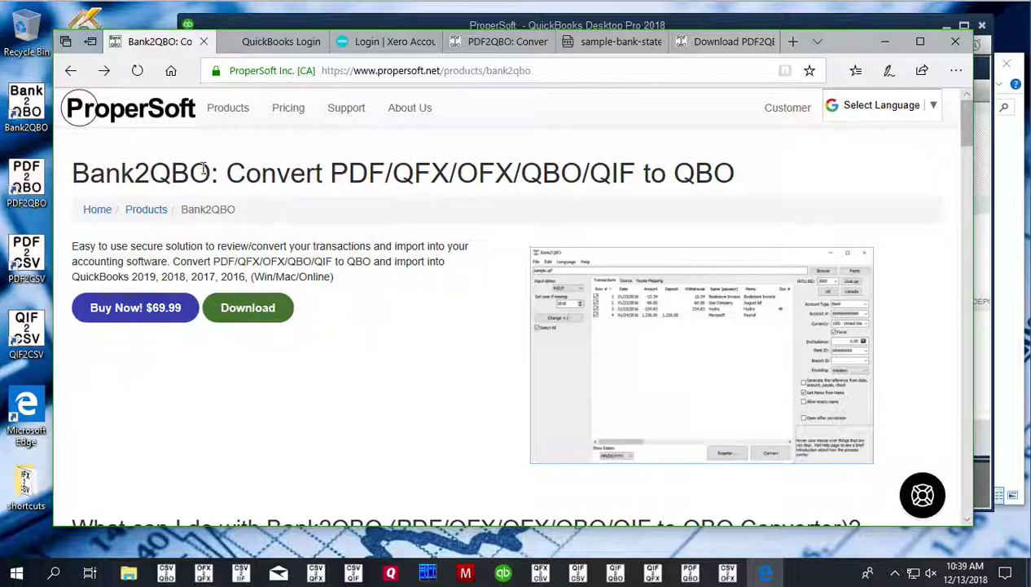
# Step: Launch Bank2QBO and load the QIF file sample.qif from the Downloads folder
pyautogui.doubleClick(36, 107)
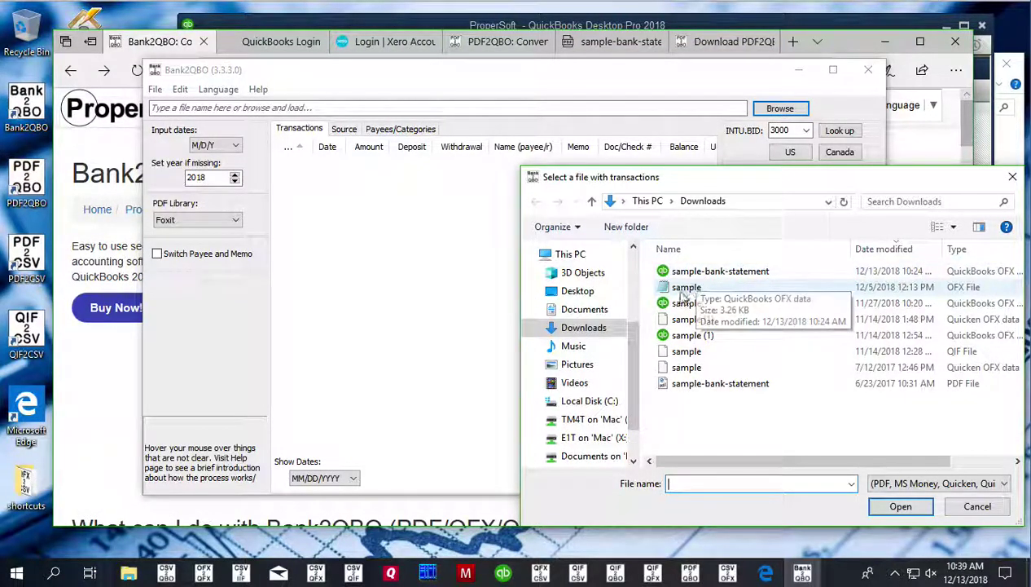
pyautogui.click(694, 286)
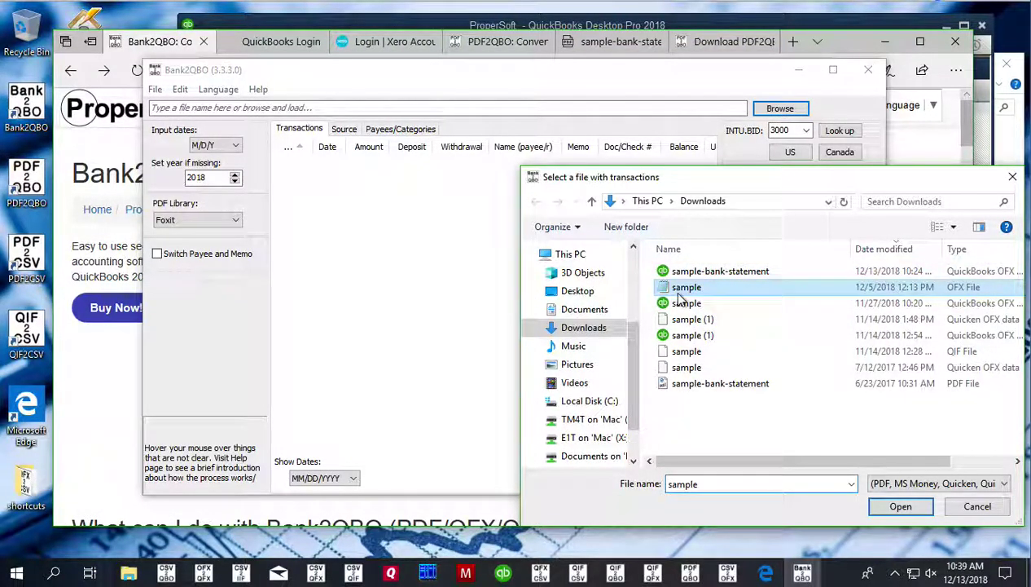
pyautogui.click(703, 352)
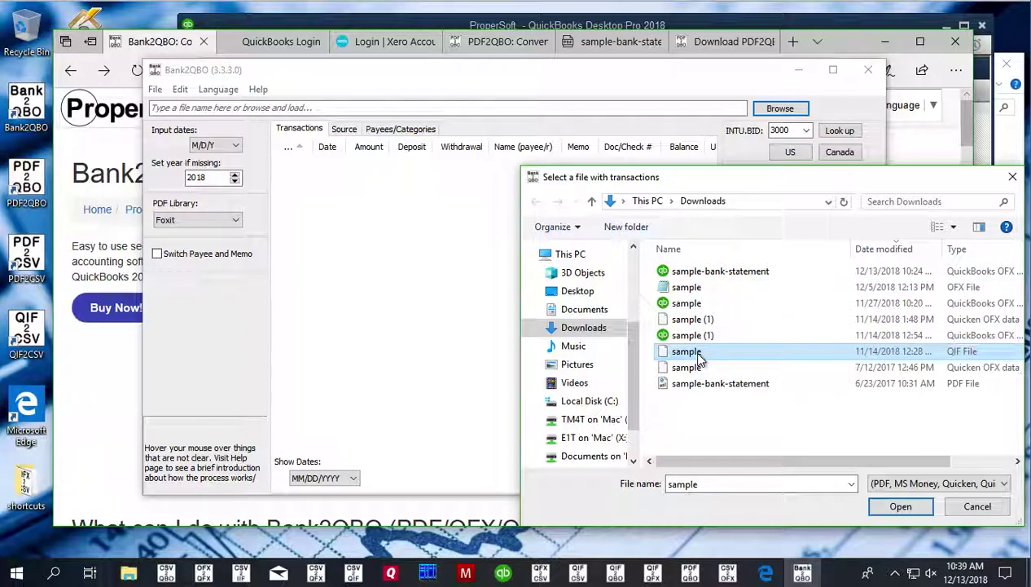
pyautogui.click(890, 501)
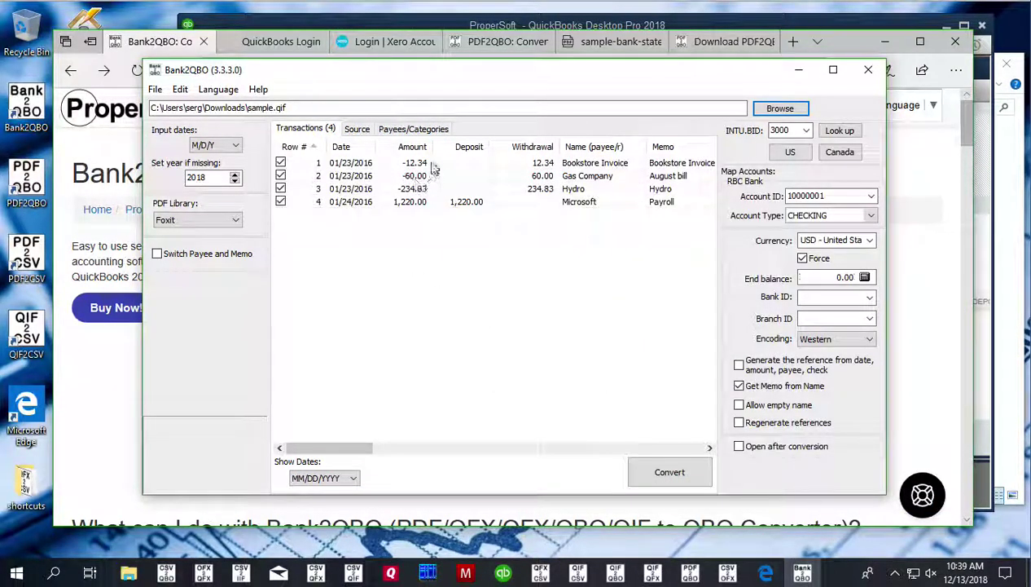
# Step: Load the PDF file sample-bank-statement.pdf from the Downloads folder in place of the QIF file
pyautogui.click(783, 109)
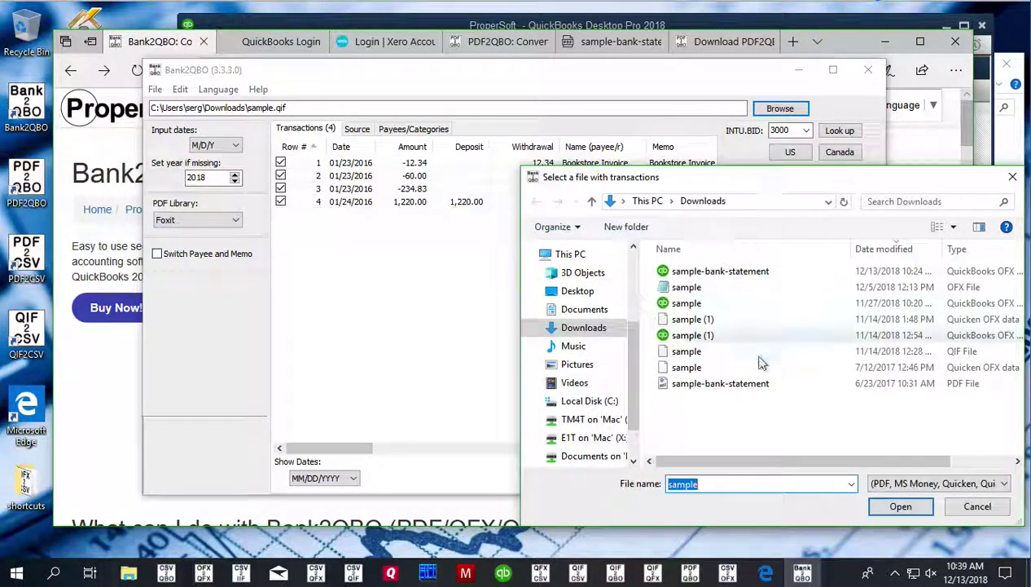
pyautogui.click(713, 383)
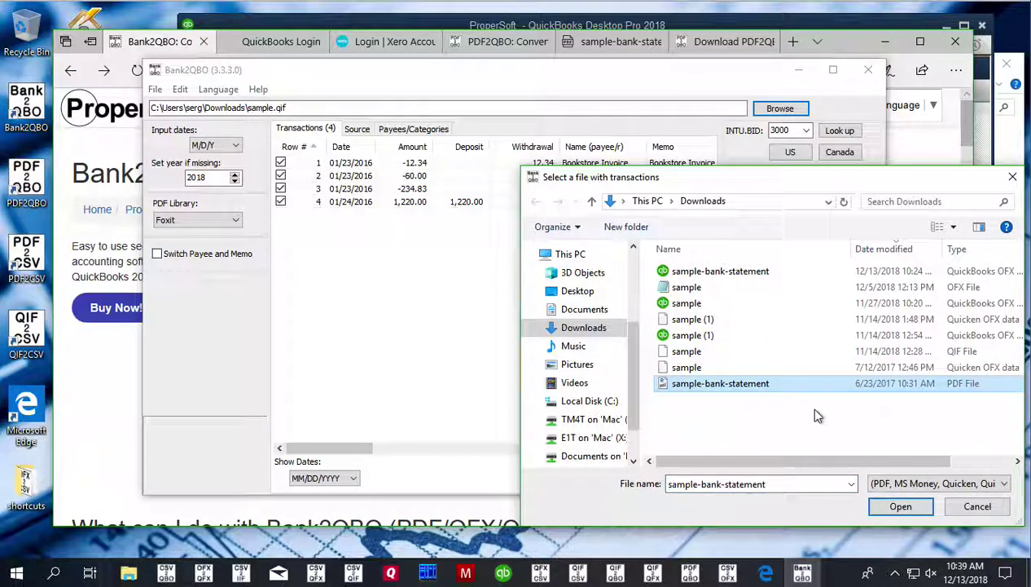
pyautogui.click(904, 507)
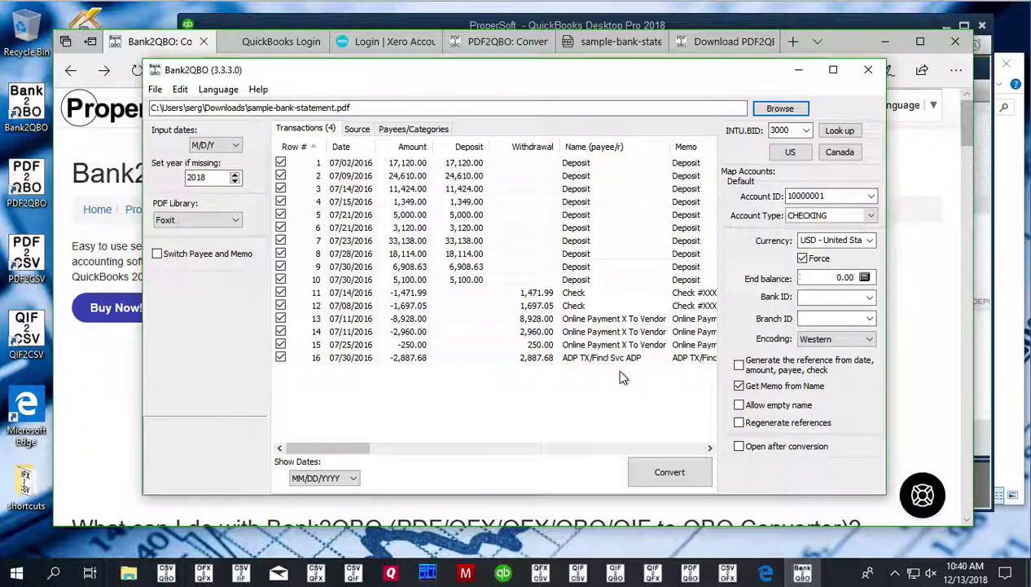
pyautogui.moveTo(362, 456)
pyautogui.mouseDown()
pyautogui.moveTo(437, 454)
pyautogui.moveTo(359, 452)
pyautogui.mouseUp()
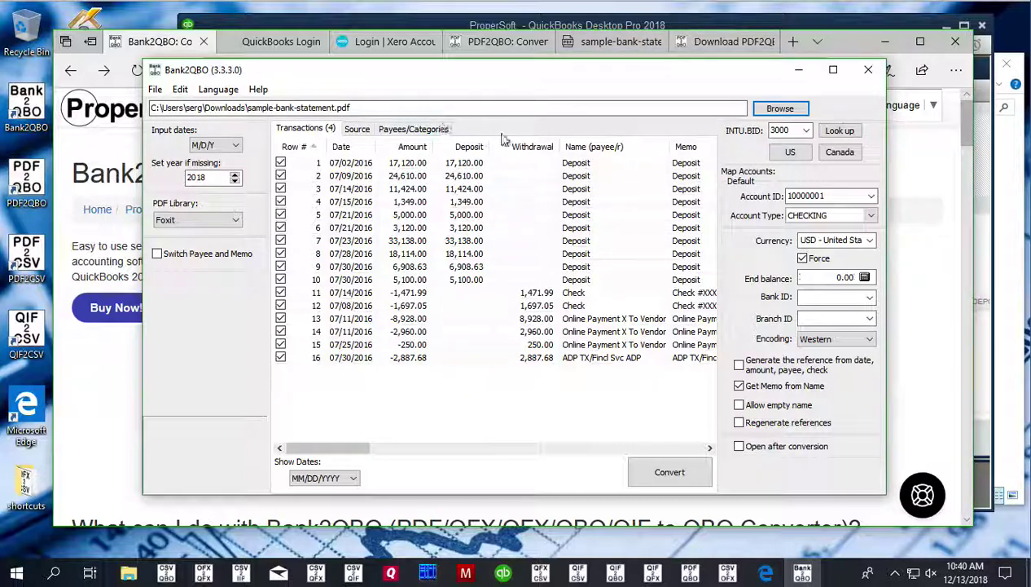
# Step: Examine the original sample-bank-statement.pdf in the browser, including its checking summary, deposits, checks paid and other withdrawals
pyautogui.click(613, 45)
pyautogui.click(613, 45)
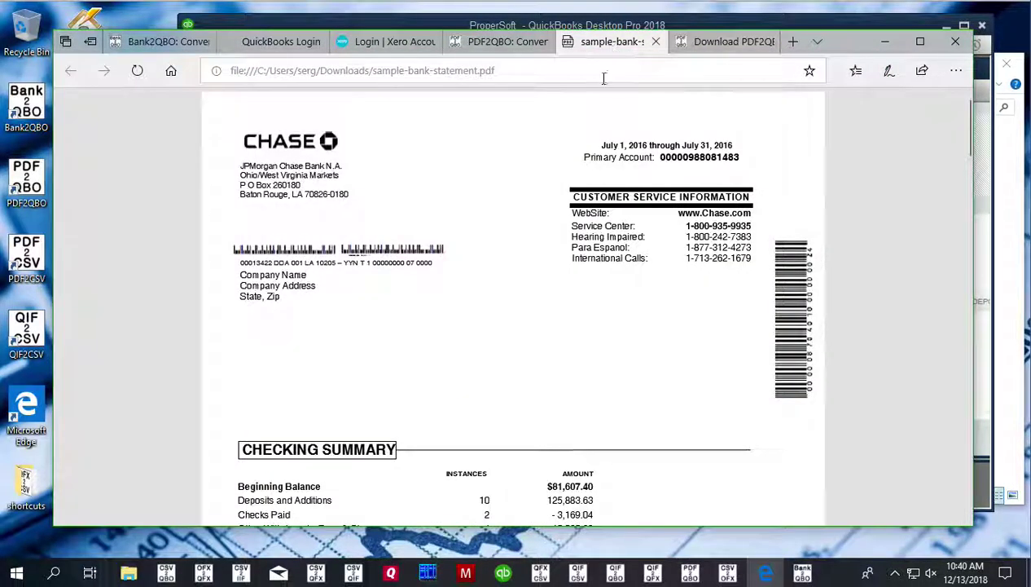
pyautogui.scroll(-1, 759, 231)
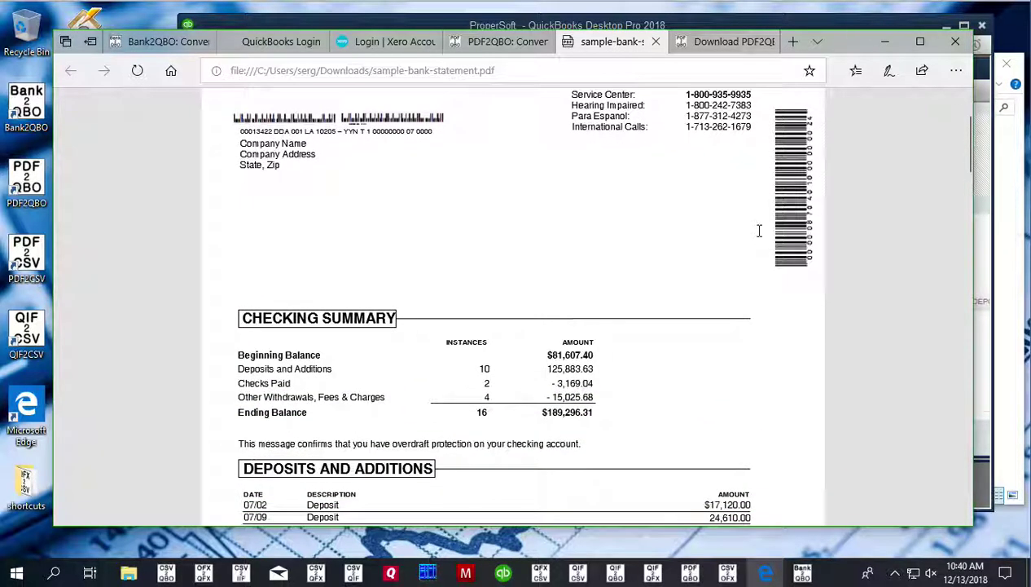
pyautogui.scroll(-2, 758, 231)
pyautogui.scroll(2, 759, 230)
pyautogui.scroll(-2, 759, 231)
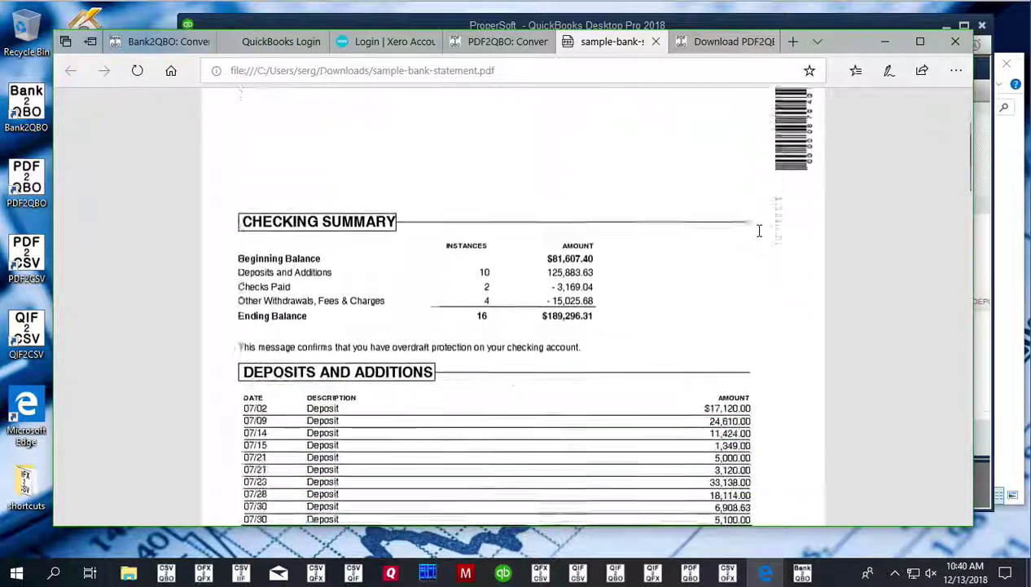
pyautogui.scroll(-5, 759, 230)
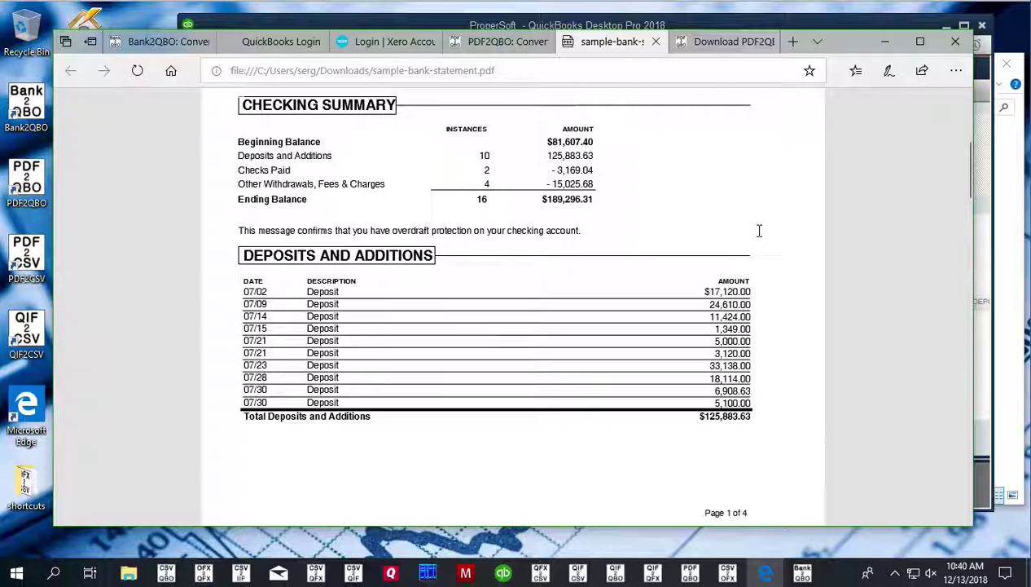
pyautogui.scroll(-9, 759, 236)
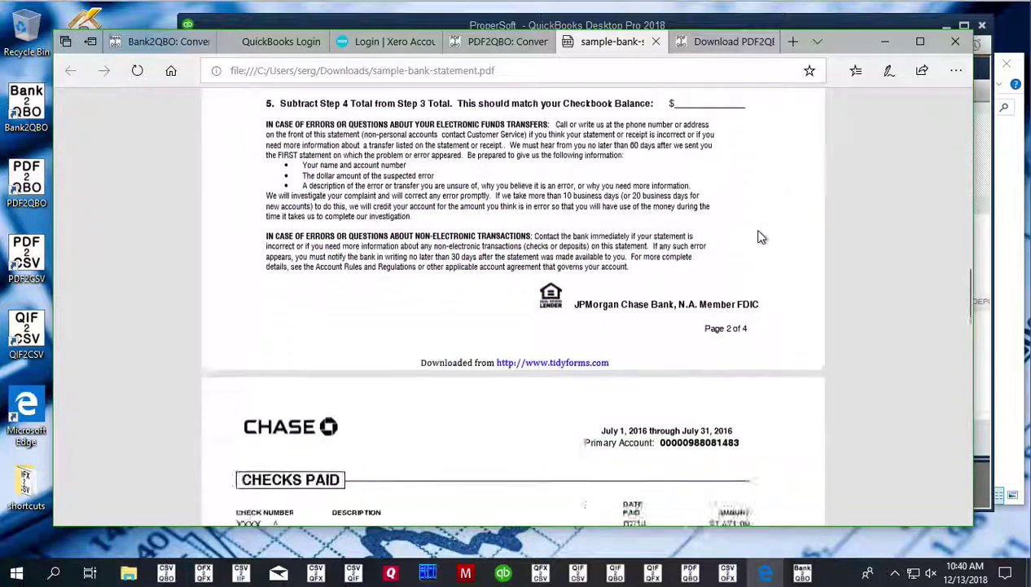
pyautogui.scroll(-4, 759, 237)
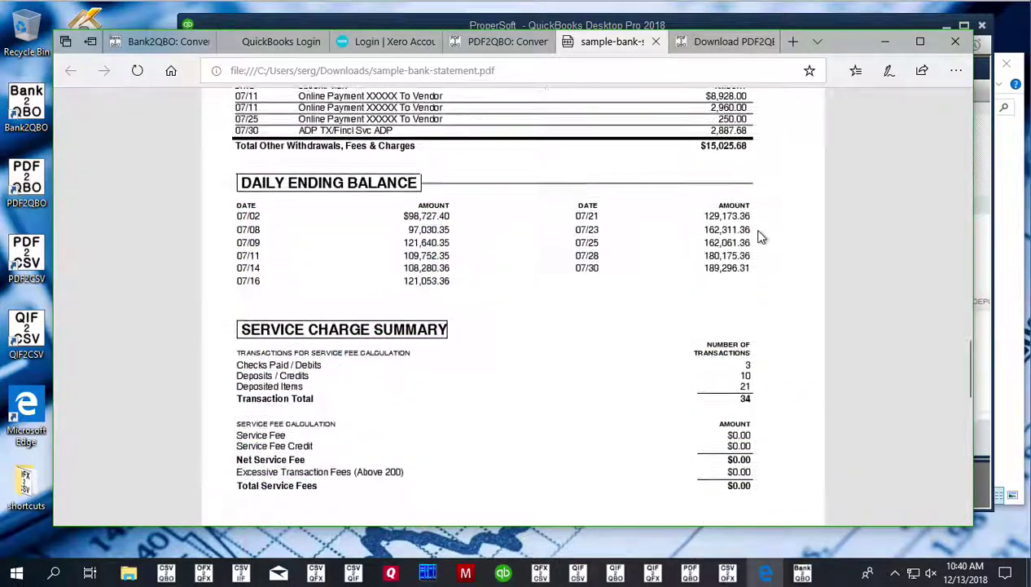
pyautogui.scroll(2, 759, 237)
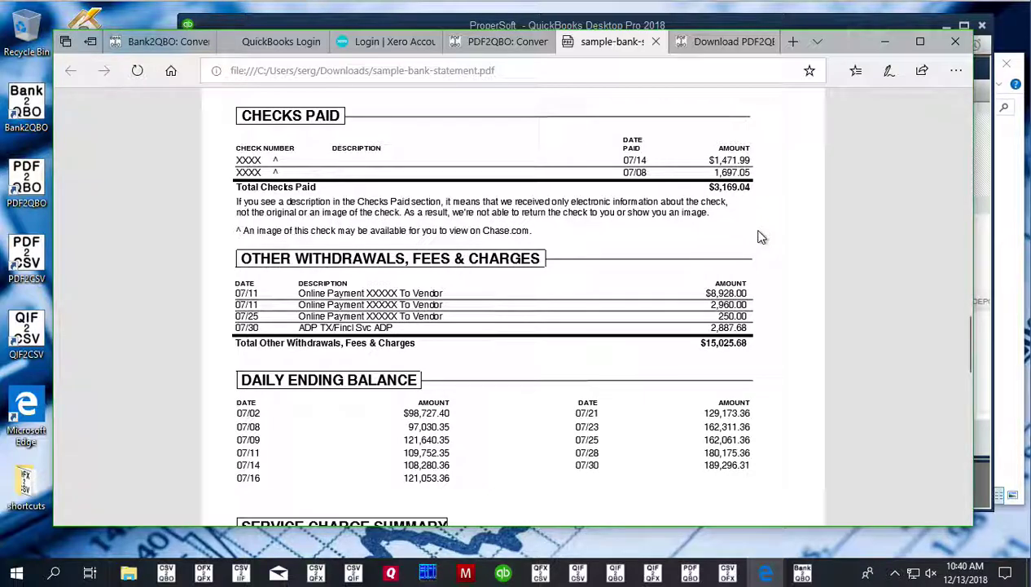
pyautogui.scroll(1, 758, 237)
pyautogui.scroll(-1, 759, 236)
pyautogui.scroll(5, 758, 237)
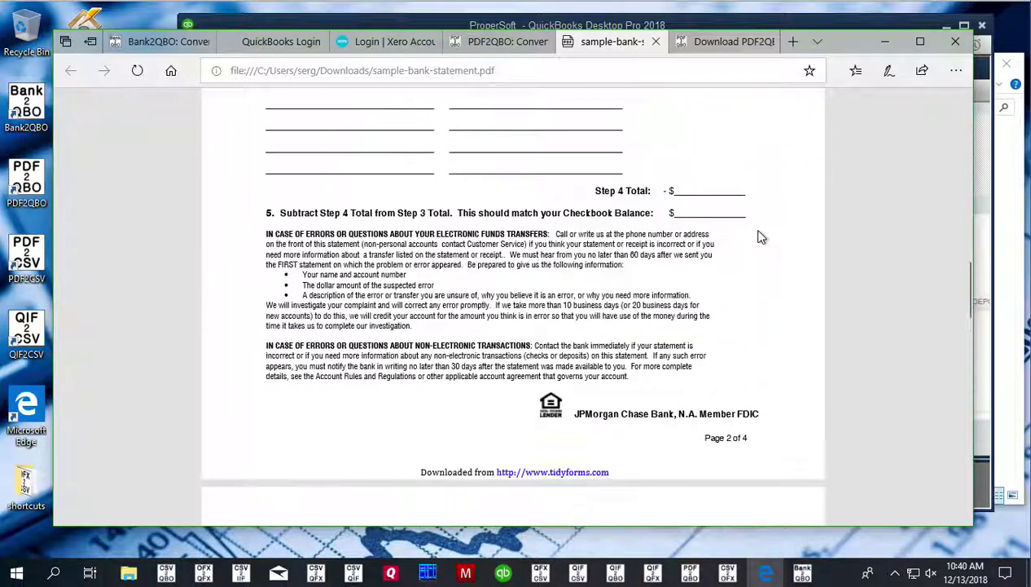
pyautogui.scroll(5, 759, 236)
pyautogui.scroll(-5, 759, 236)
pyautogui.scroll(3, 758, 236)
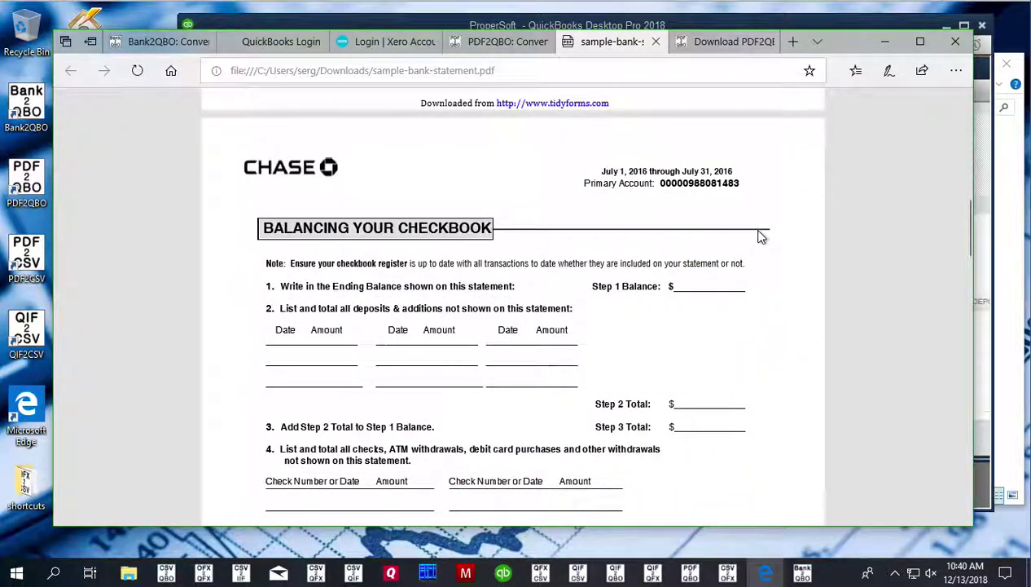
pyautogui.scroll(10, 759, 236)
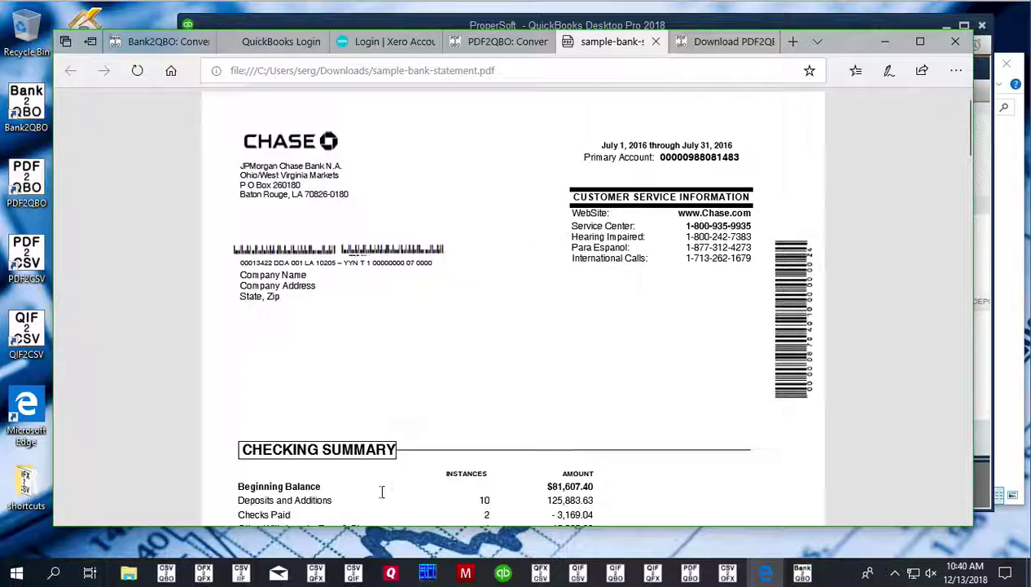
# Step: Switch back to Bank2QBO and view the bank ID lookup list with its supported account types, keeping the current INTU.BID
pyautogui.moveTo(802, 571)
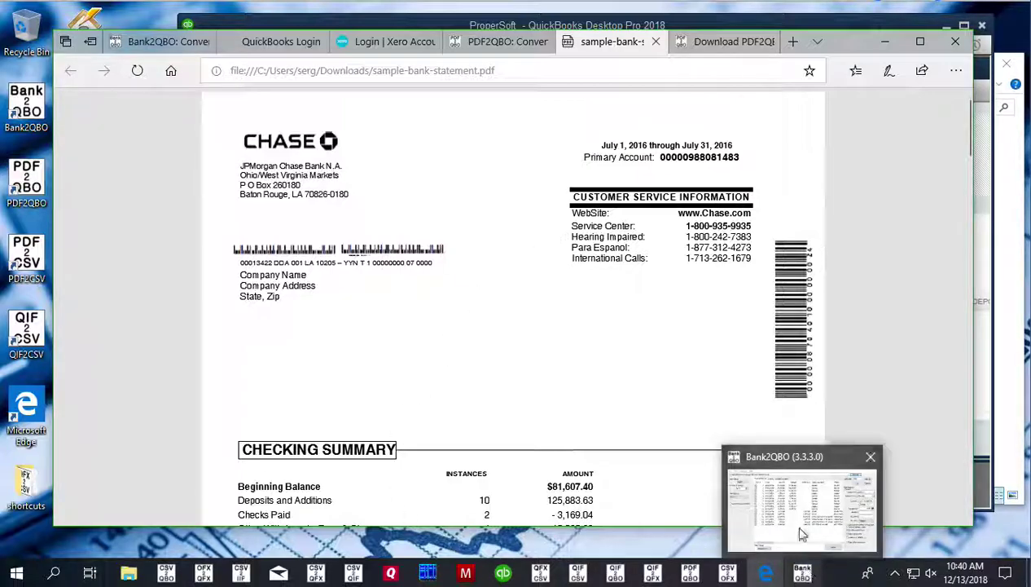
pyautogui.click(803, 530)
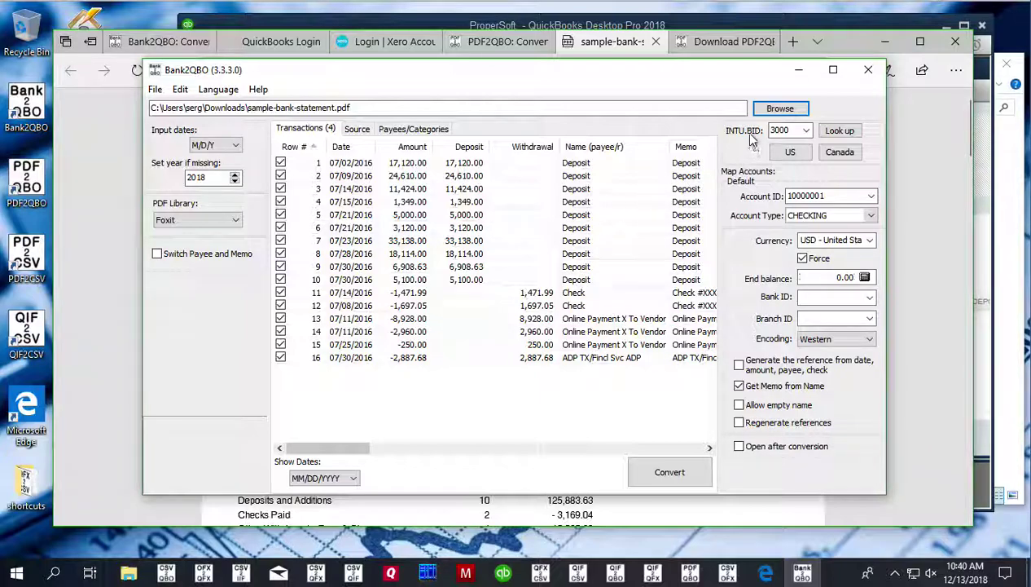
pyautogui.click(839, 131)
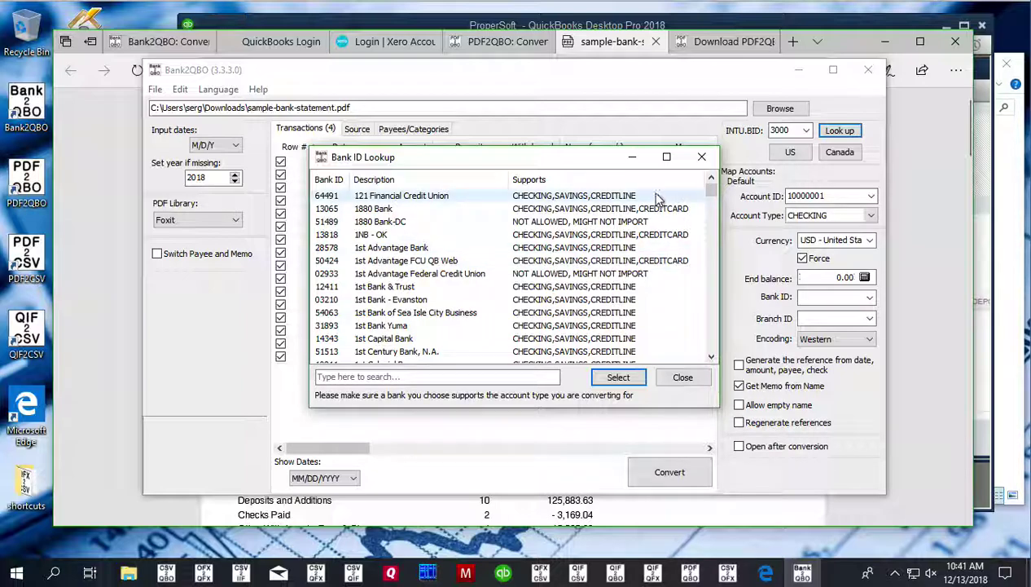
pyautogui.click(701, 156)
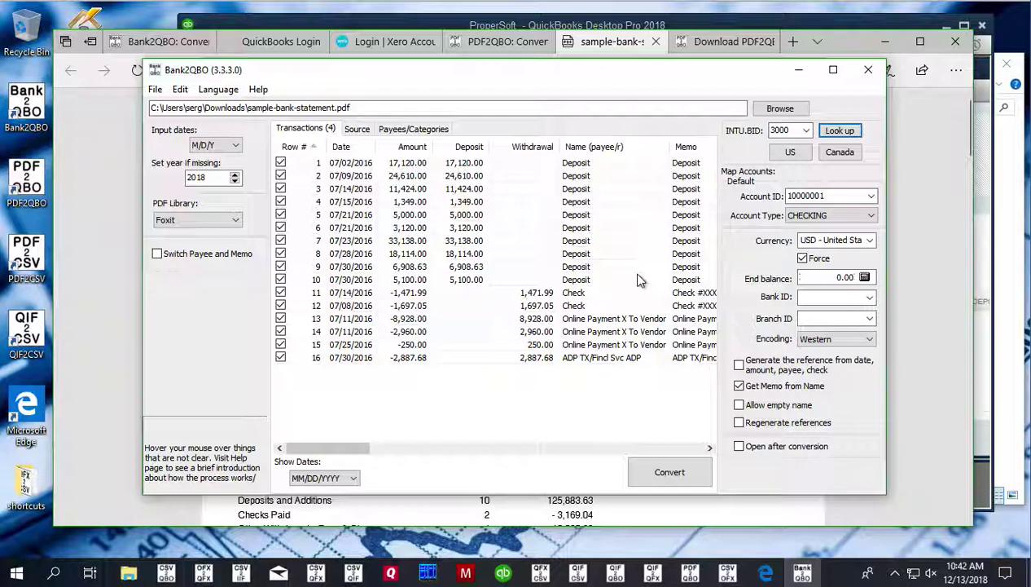
# Step: Check the Account ID and the Account Type options used for the conversion
pyautogui.click(821, 195)
pyautogui.press('BackSpace')
pyautogui.moveTo(801, 253)
pyautogui.click(819, 220)
pyautogui.click(819, 229)
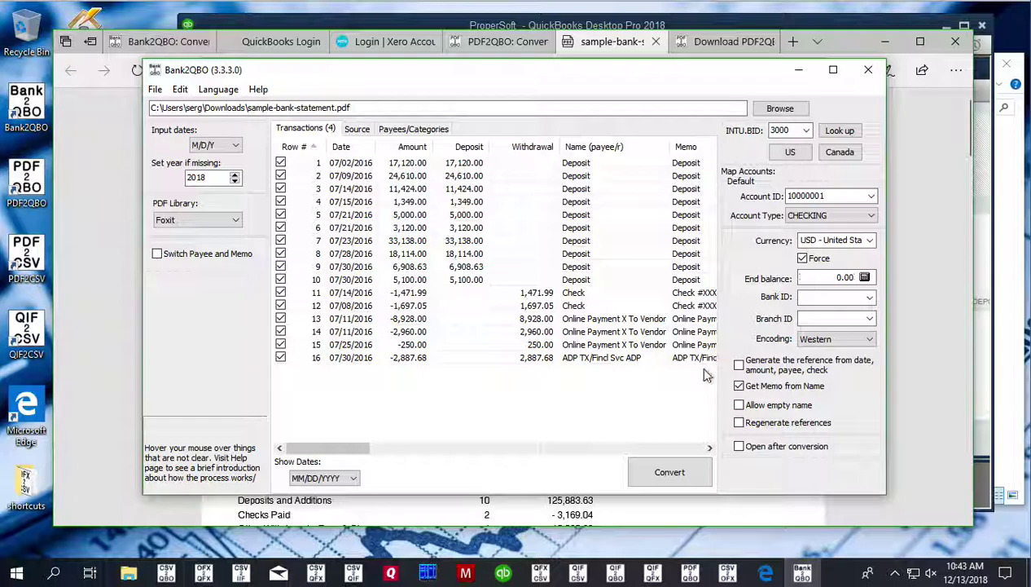
# Step: Convert the transactions to sample-bank-statement.qbo in the Downloads folder, replacing the existing file
pyautogui.click(656, 472)
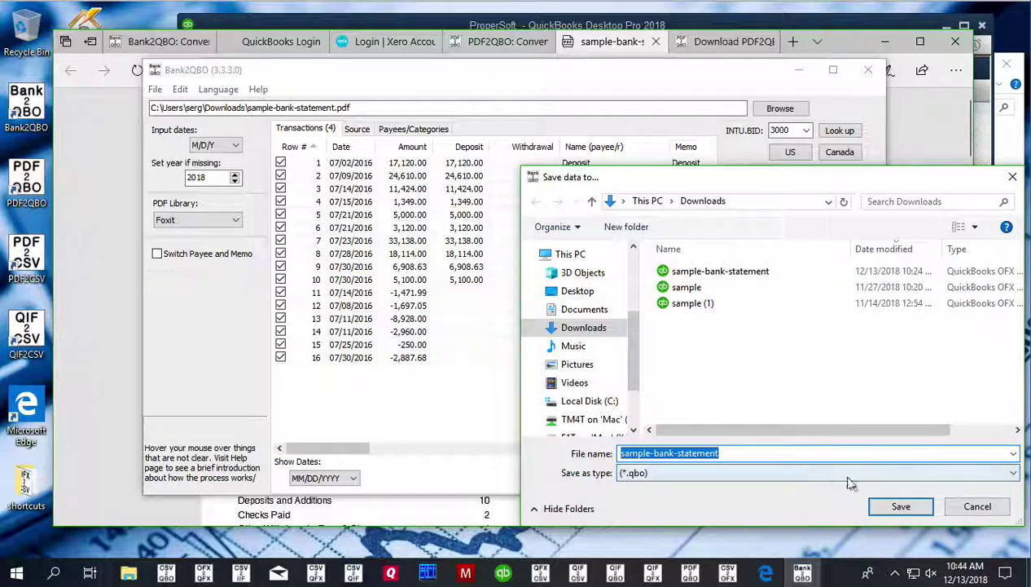
pyautogui.click(901, 506)
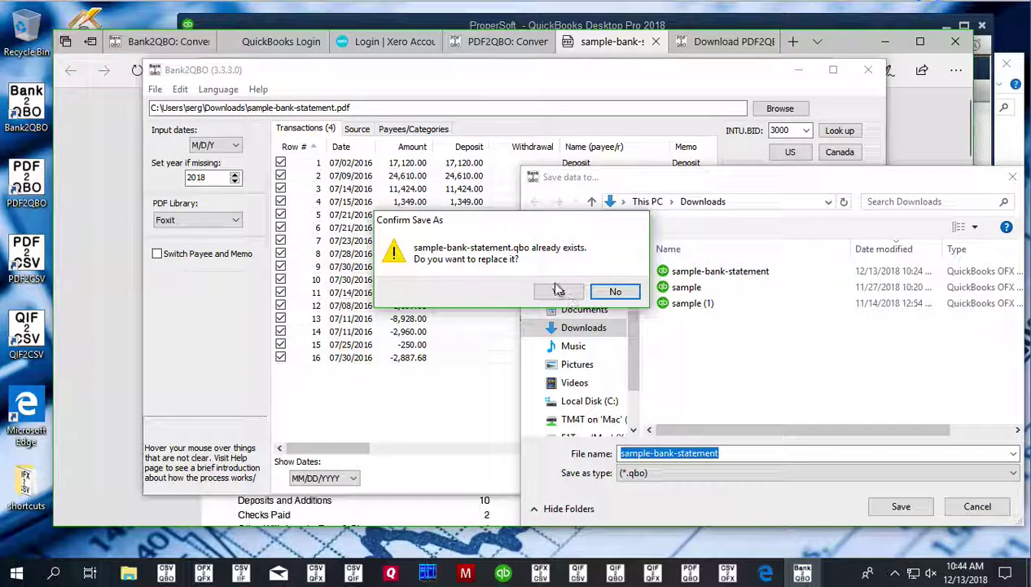
pyautogui.click(558, 290)
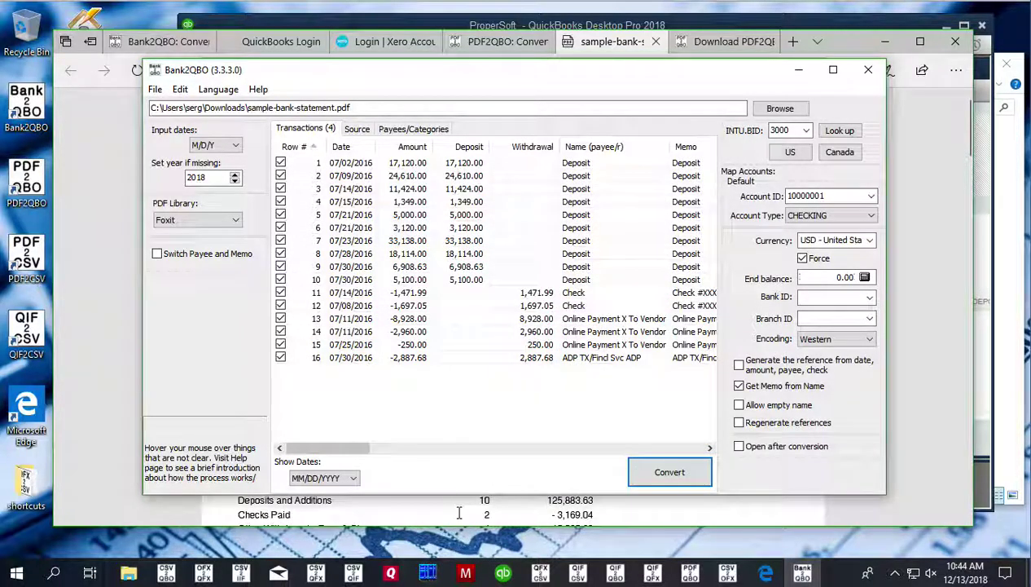
# Step: Switch to QuickBooks Desktop and open the Chart of Accounts
pyautogui.click(501, 456)
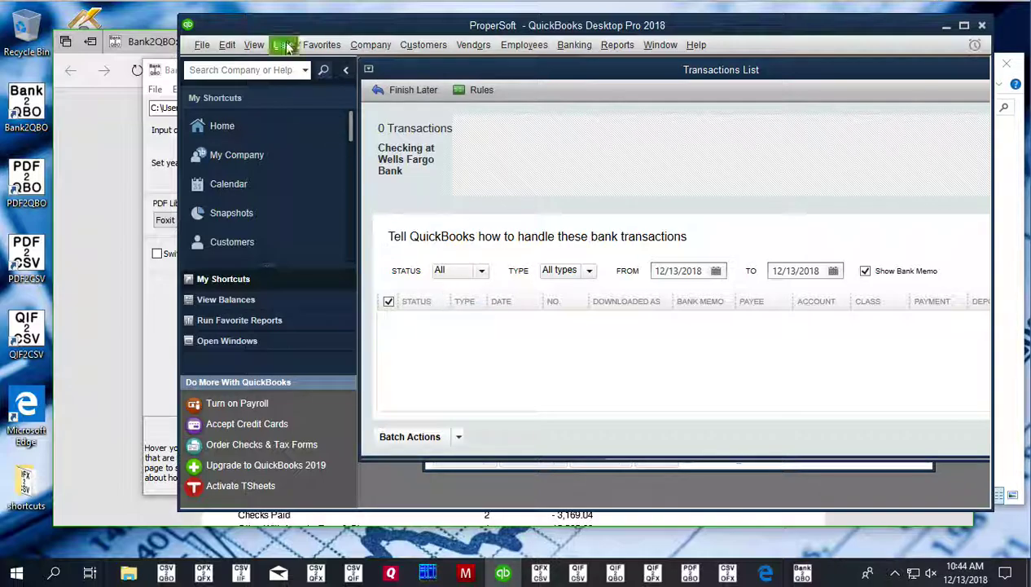
pyautogui.click(285, 46)
pyautogui.click(290, 63)
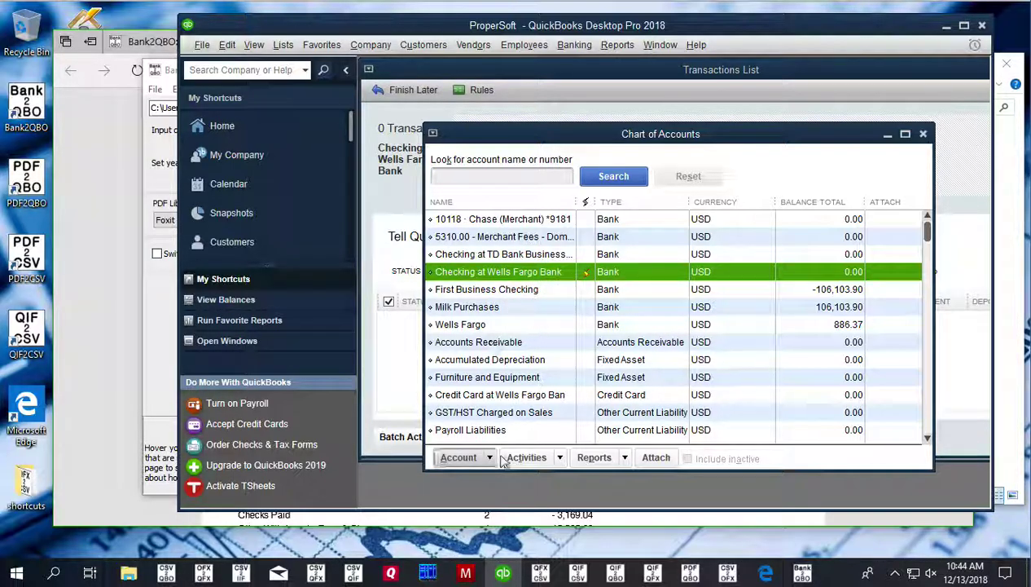
# Step: Deactivate all online services in the bank feed settings of the Checking at Wells Fargo Bank account and save the account
pyautogui.click(461, 457)
pyautogui.click(501, 256)
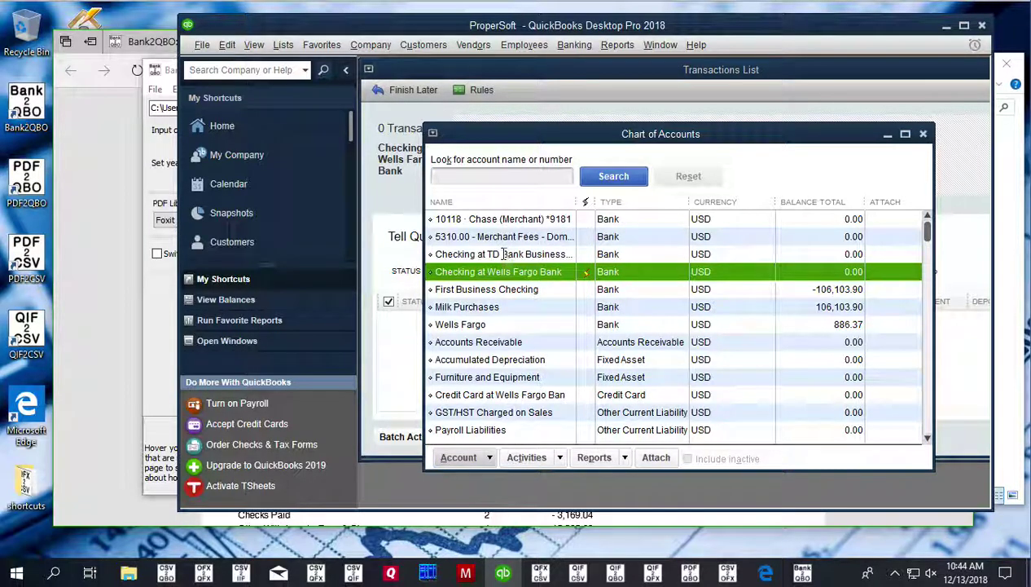
pyautogui.click(530, 127)
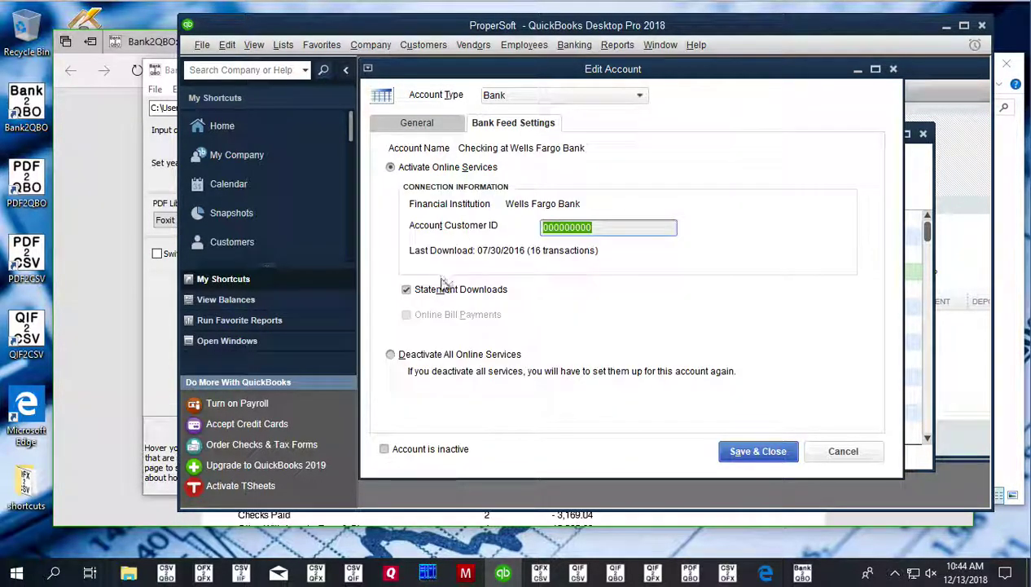
pyautogui.click(390, 353)
pyautogui.click(762, 450)
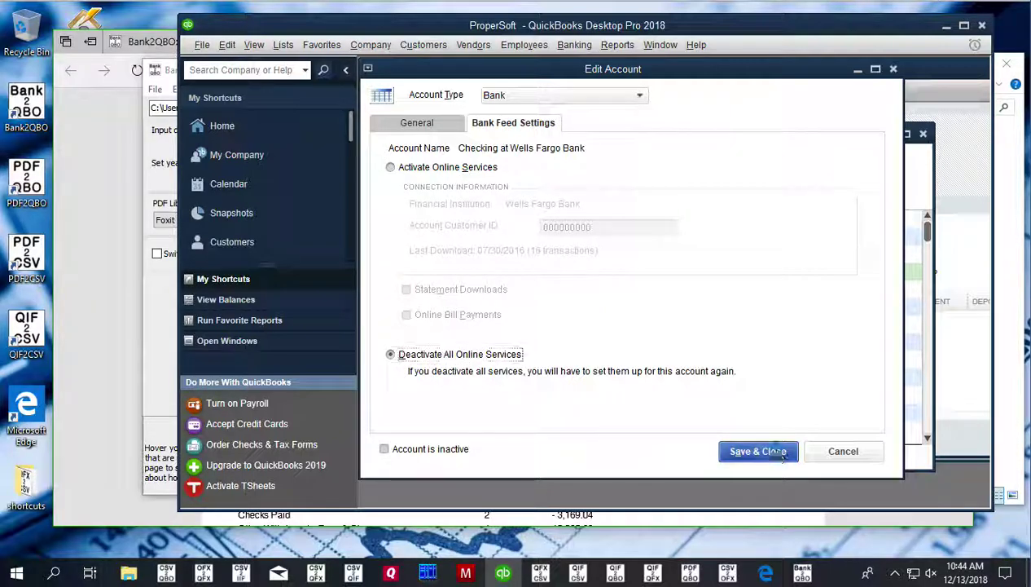
pyautogui.click(517, 228)
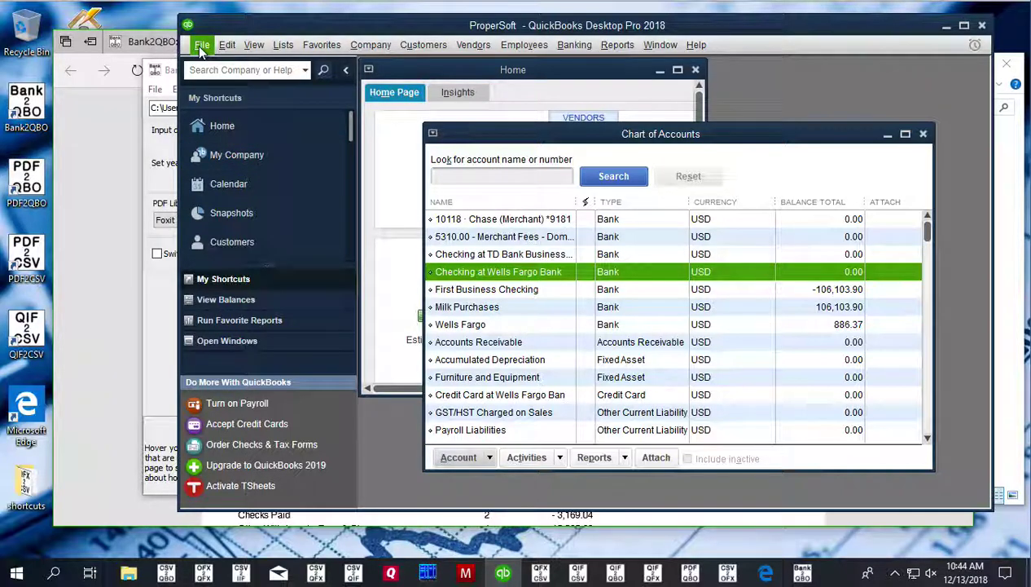
# Step: Import the Web Connect file sample-bank-statement from the Downloads folder
pyautogui.click(200, 46)
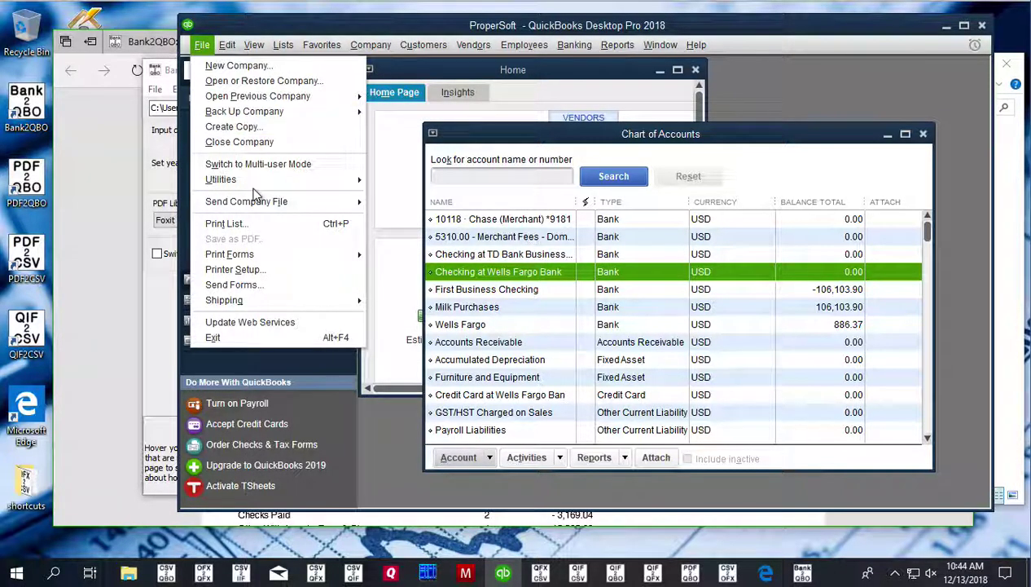
pyautogui.moveTo(257, 180)
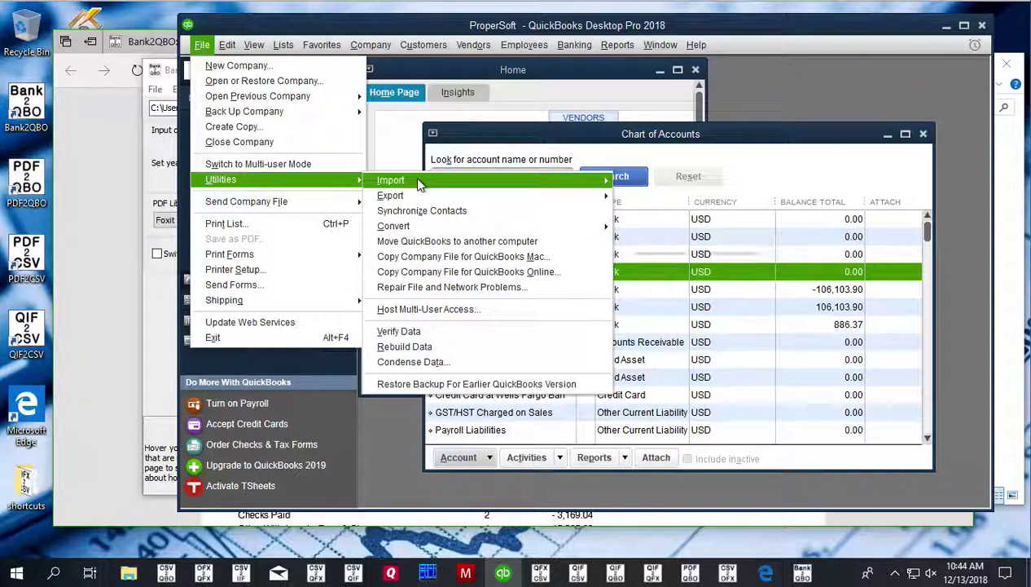
pyautogui.moveTo(420, 182)
pyautogui.click(678, 214)
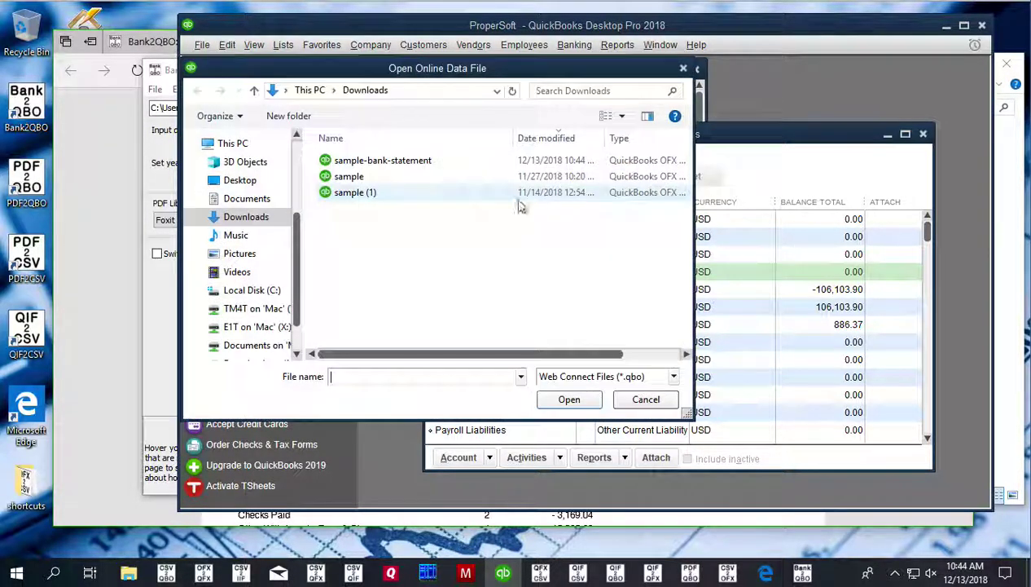
pyautogui.click(401, 163)
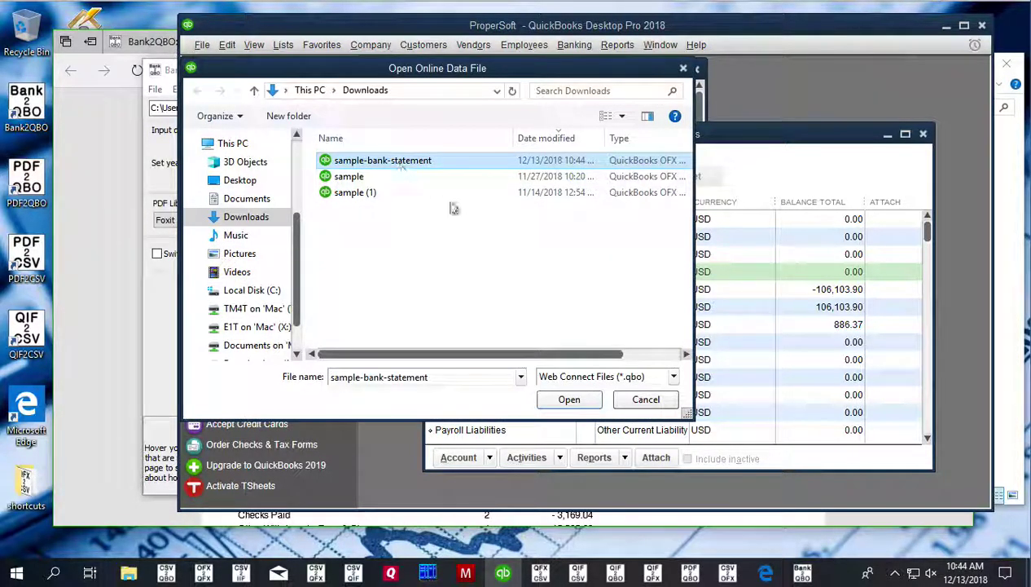
pyautogui.click(568, 399)
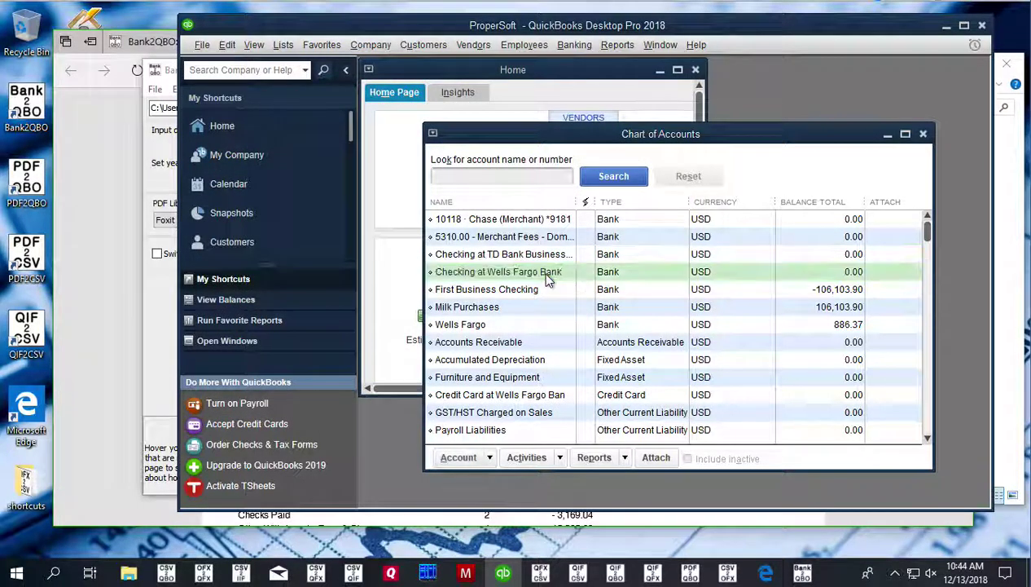
# Step: Assign the downloaded transactions to the existing QuickBooks account Checking at Wells Fargo Bank and complete the import
pyautogui.click(363, 265)
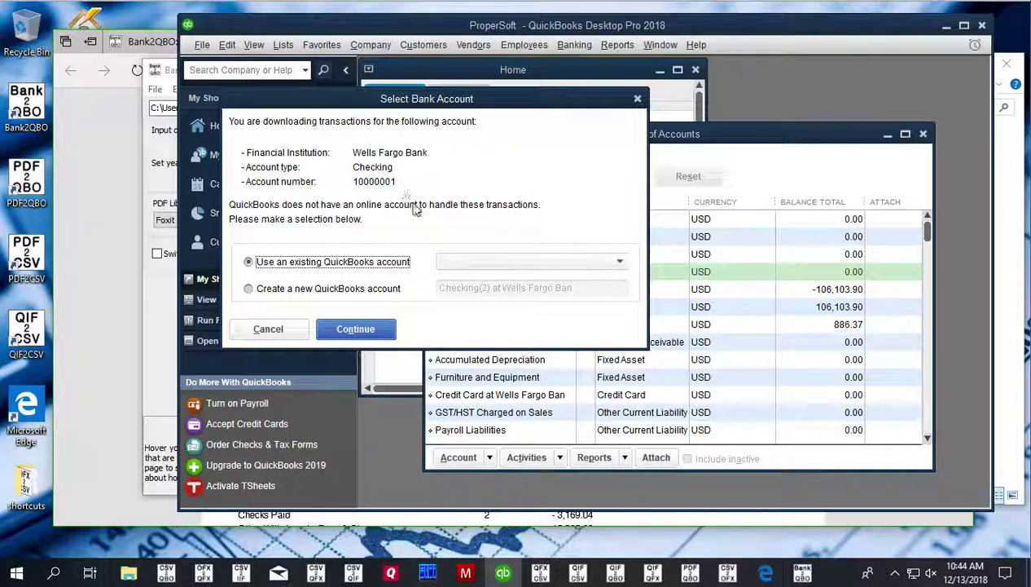
pyautogui.click(481, 263)
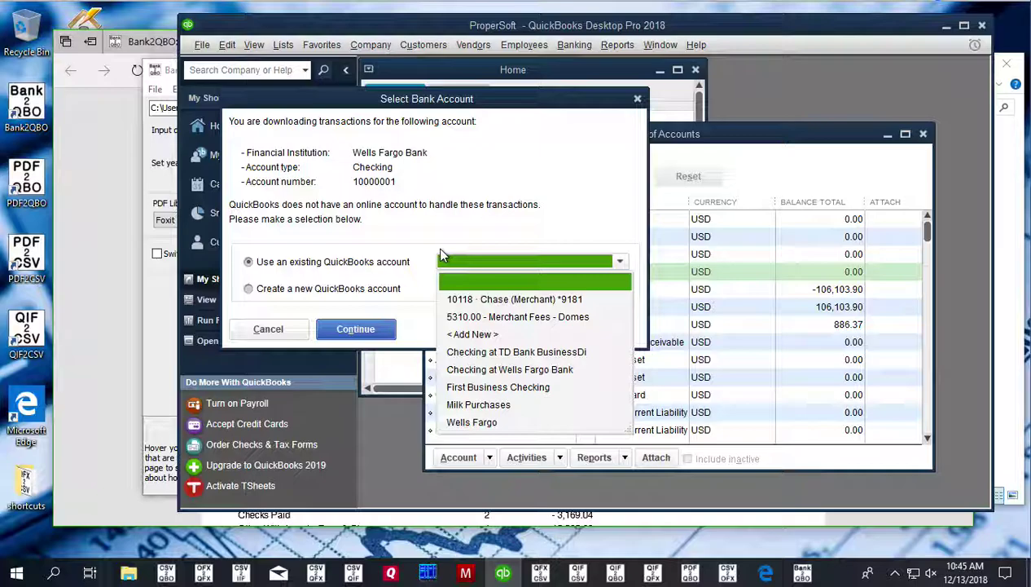
pyautogui.click(493, 369)
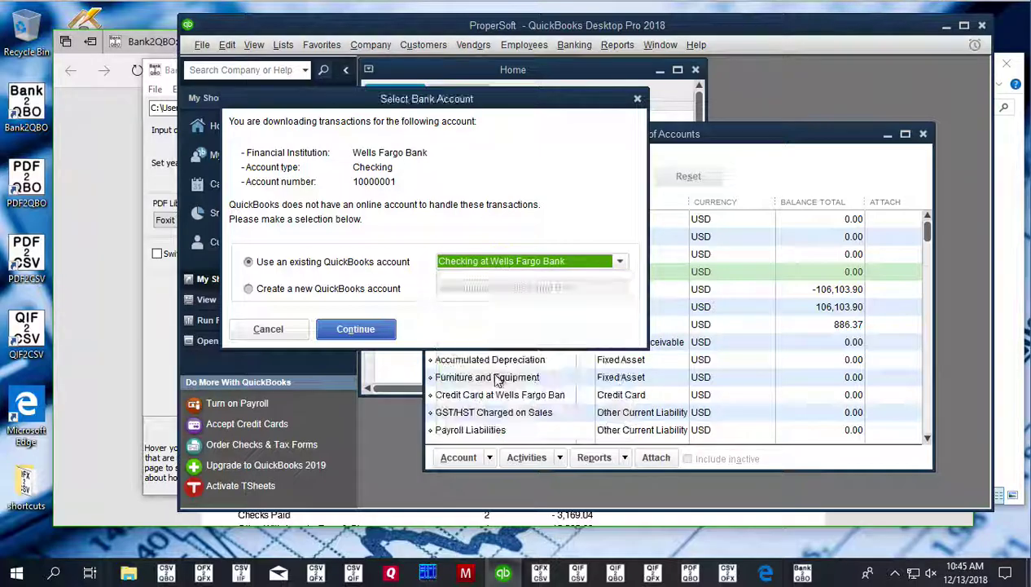
pyautogui.click(356, 329)
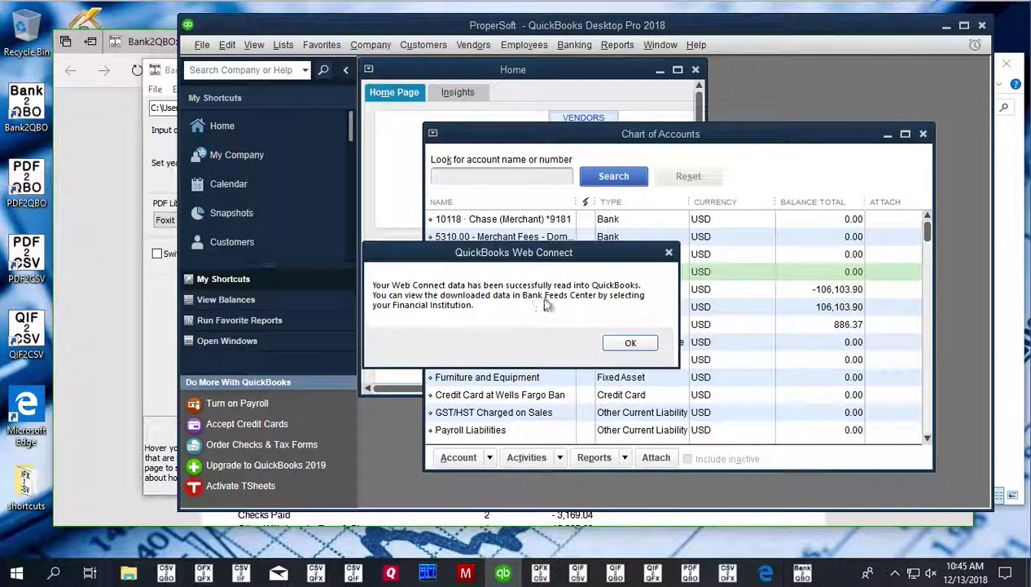
pyautogui.click(630, 342)
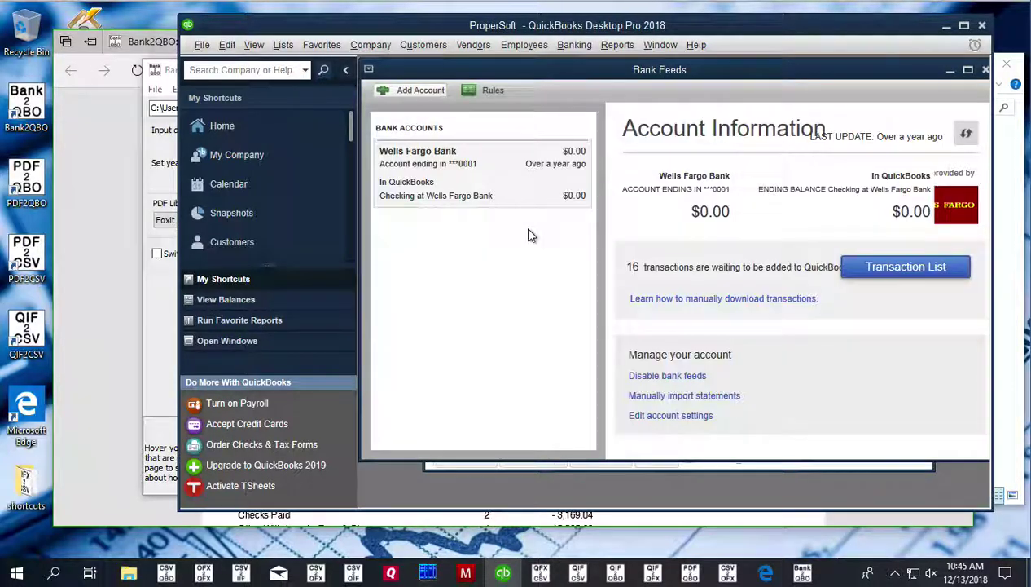
# Step: Open the transaction list for the Wells Fargo Bank feed and look through the downloaded transactions
pyautogui.click(877, 278)
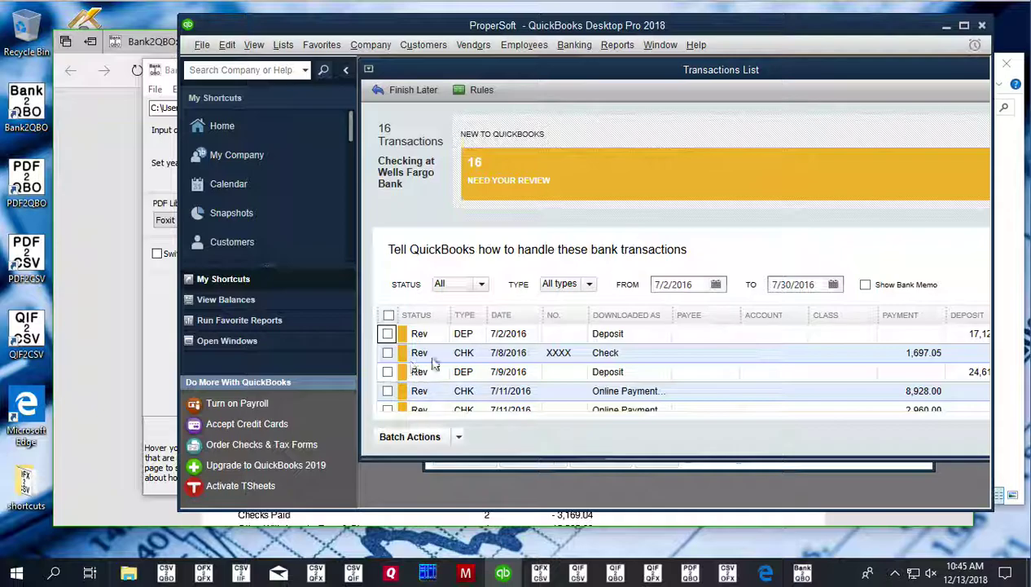
pyautogui.scroll(-4, 438, 365)
pyautogui.scroll(4, 491, 363)
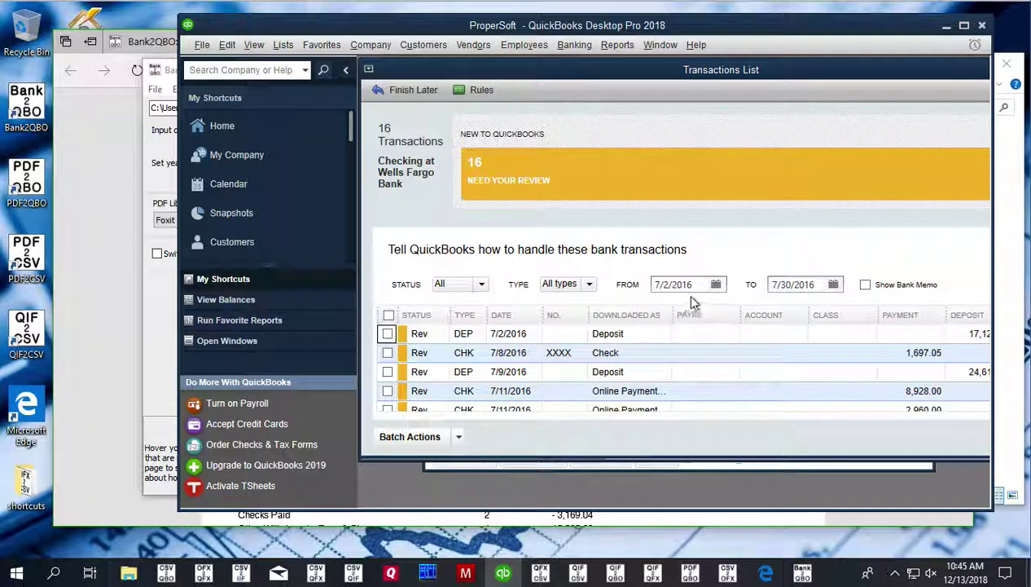
pyautogui.moveTo(651, 314); pyautogui.dragTo(616, 346)
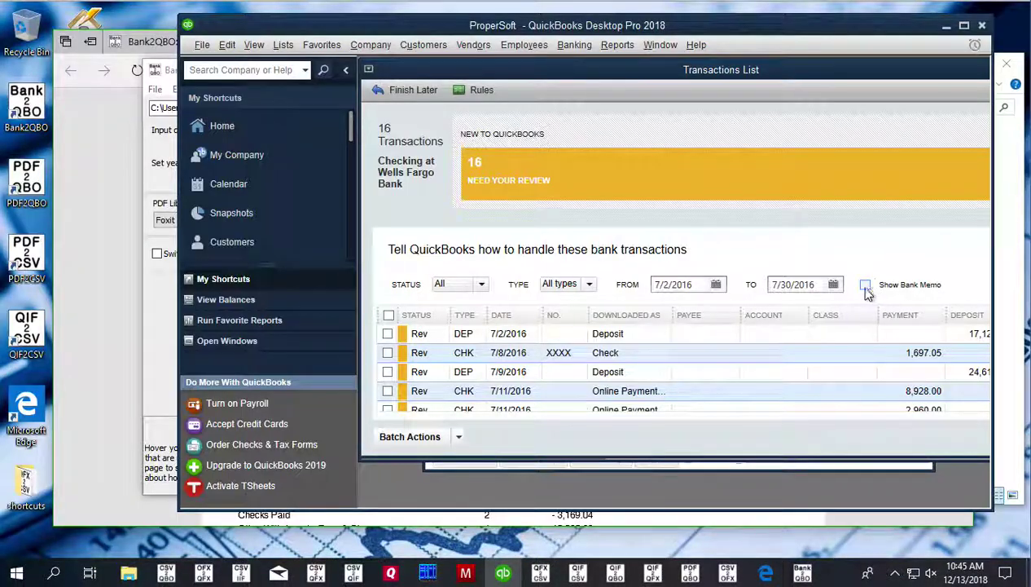
# Step: Show the bank memo for the downloaded transactions and open the batch action choices
pyautogui.click(866, 286)
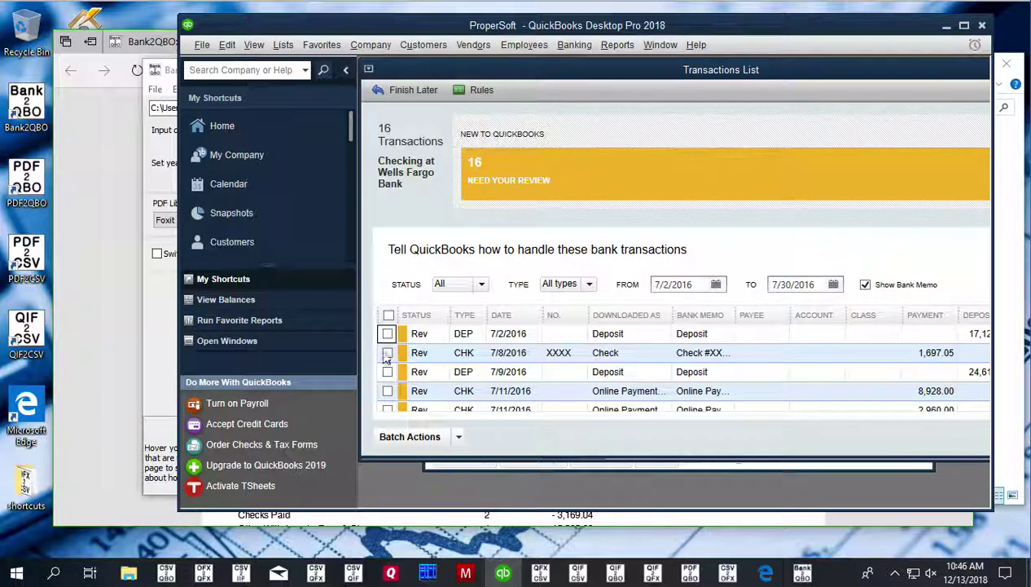
pyautogui.click(455, 434)
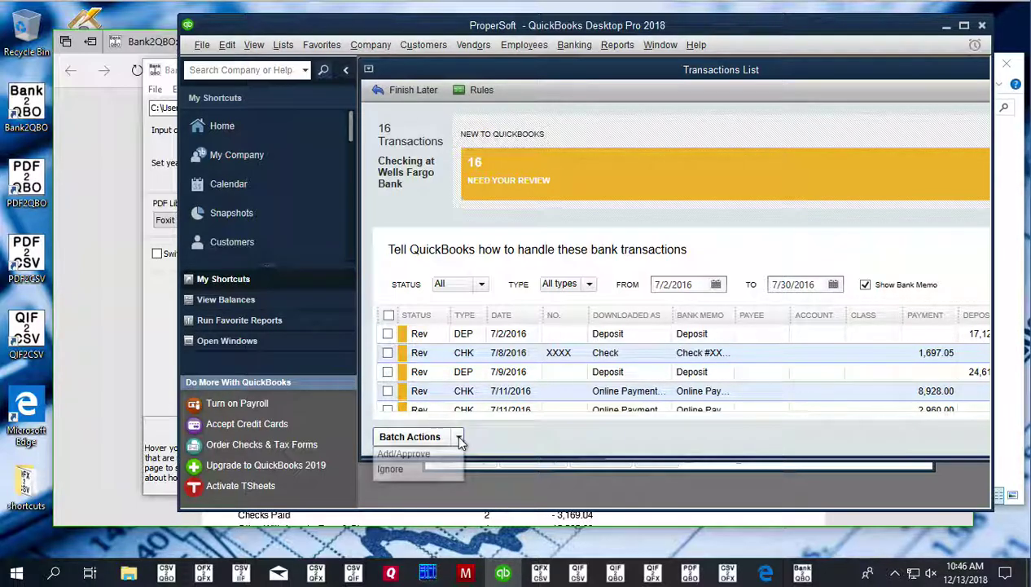